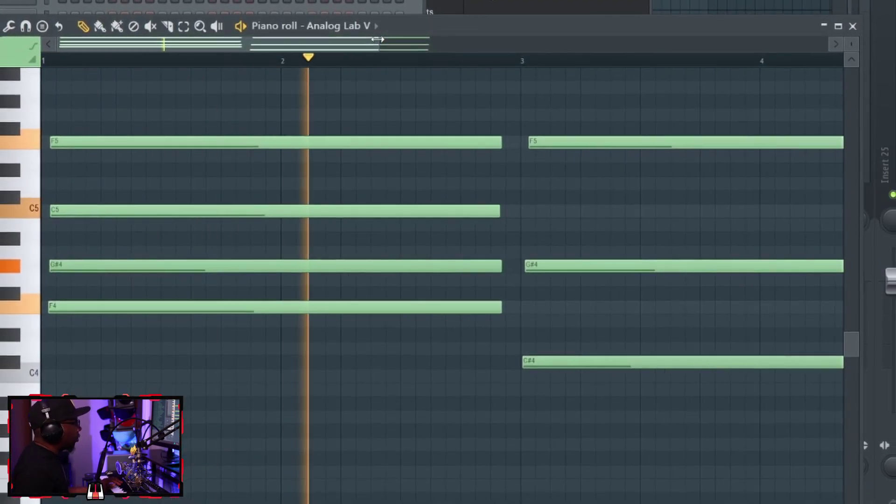
# - Zoom out horizontally so all four bars of the F minor and C# chord pattern show
pyautogui.scroll(-3, 438, 65)
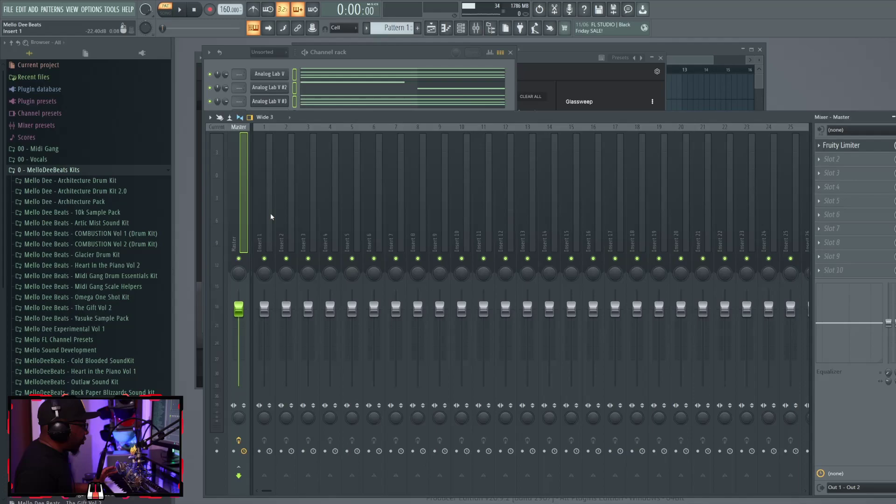
# - Route the three Analog Lab channels to Inserts 1–3, then EQ one with a mid boost and low cut
pyautogui.rightClick(270, 213)
pyautogui.click(434, 228)
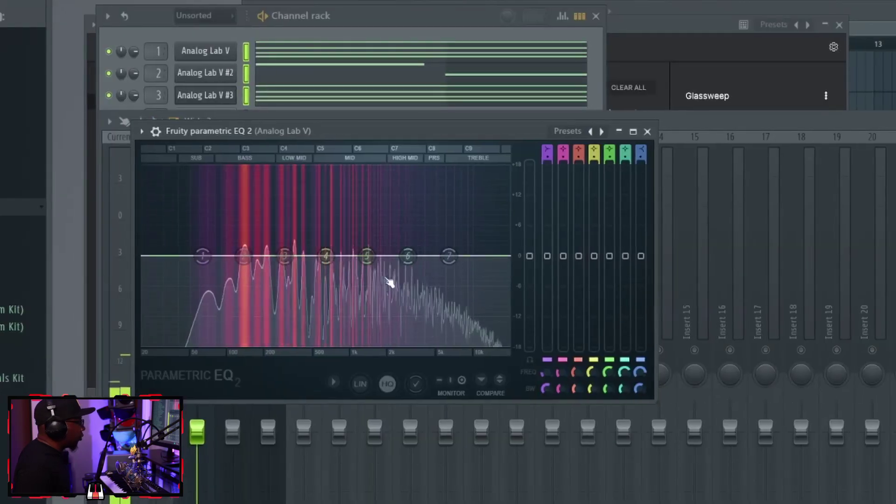
pyautogui.moveTo(366, 257); pyautogui.dragTo(362, 224)
pyautogui.click(532, 156)
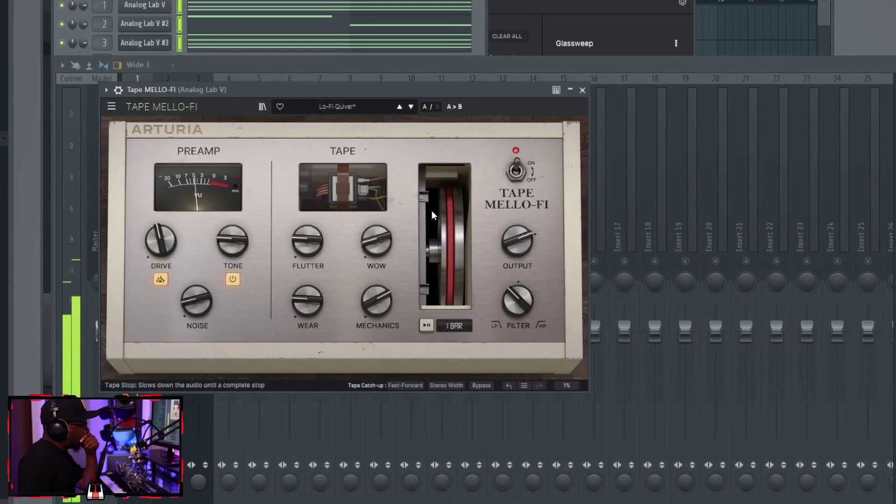
# - Add tape noise, a high-pass roll-off and Sound Doctor's DREAMY formula to the chords
pyautogui.moveTo(207, 306); pyautogui.dragTo(206, 290)
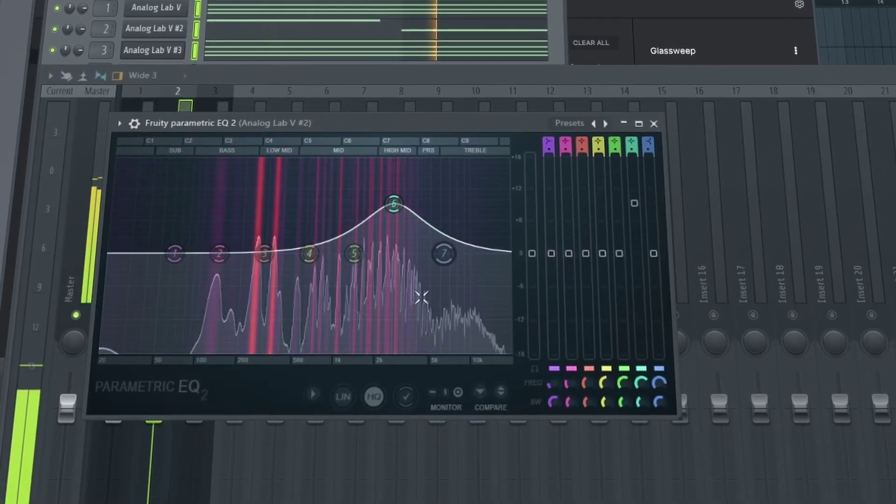
pyautogui.click(552, 139)
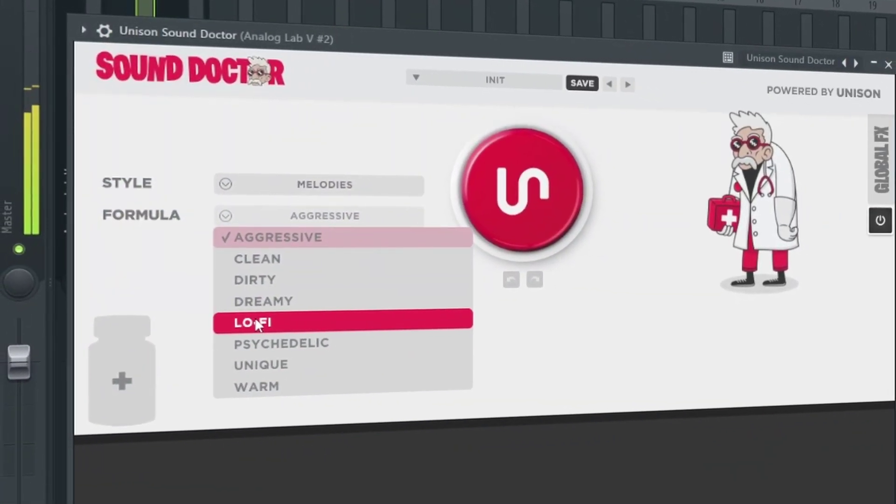
pyautogui.click(268, 311)
pyautogui.click(506, 179)
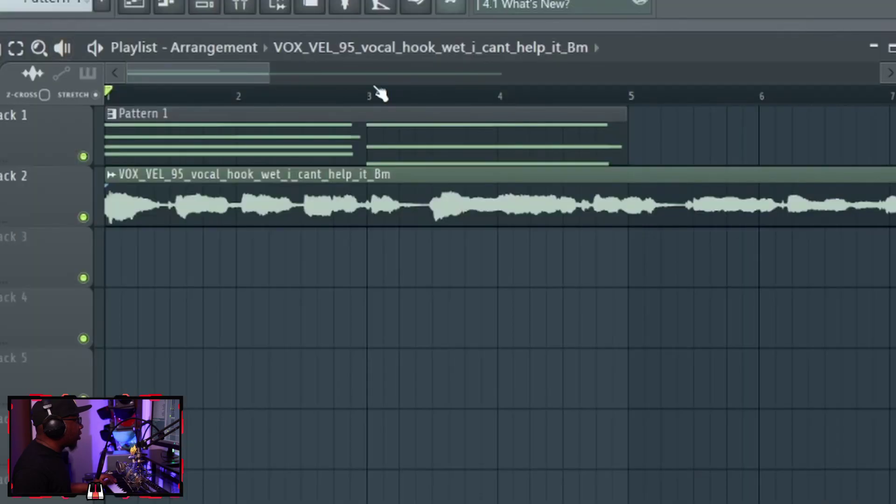
# - Zoom the playlist out to bars 1–25 and close the Channel Rack to show the playlist
pyautogui.moveTo(265, 69); pyautogui.dragTo(707, 112)
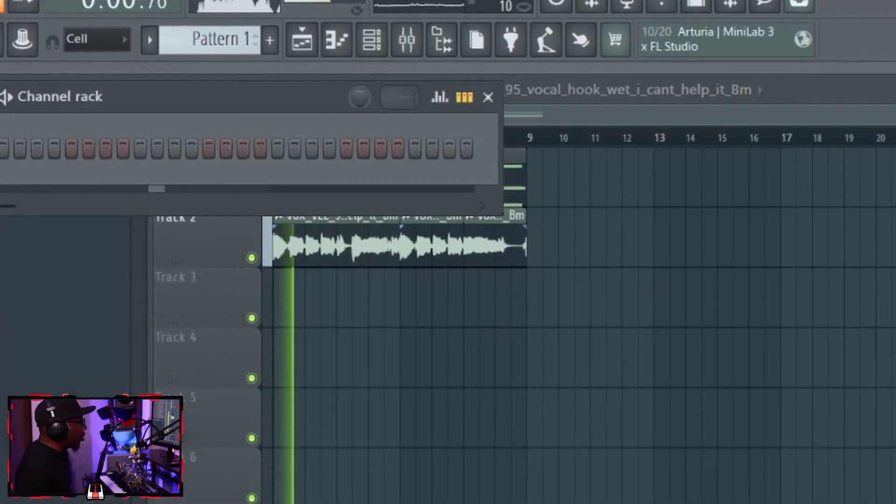
pyautogui.click(542, 112)
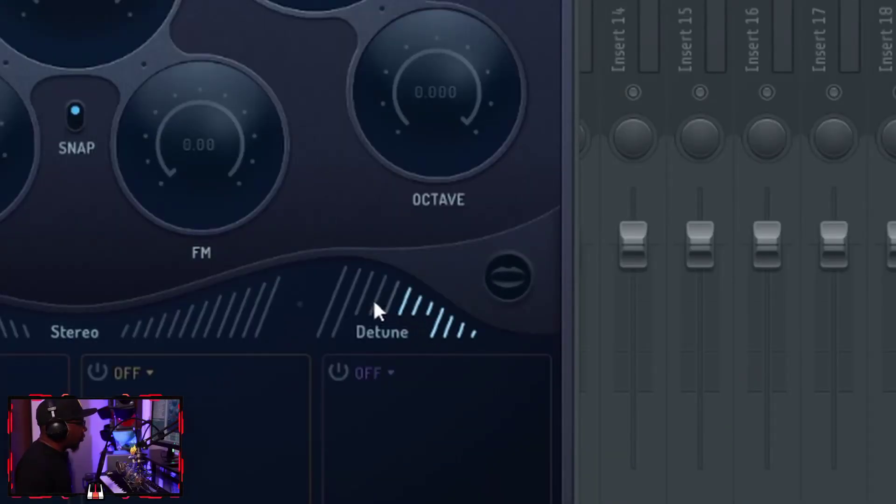
# - Widen the vocal, set formant to 11.00, lower dry/wet, and band-limit it from low cut to ~4 kHz
pyautogui.moveTo(160, 334); pyautogui.dragTo(197, 322)
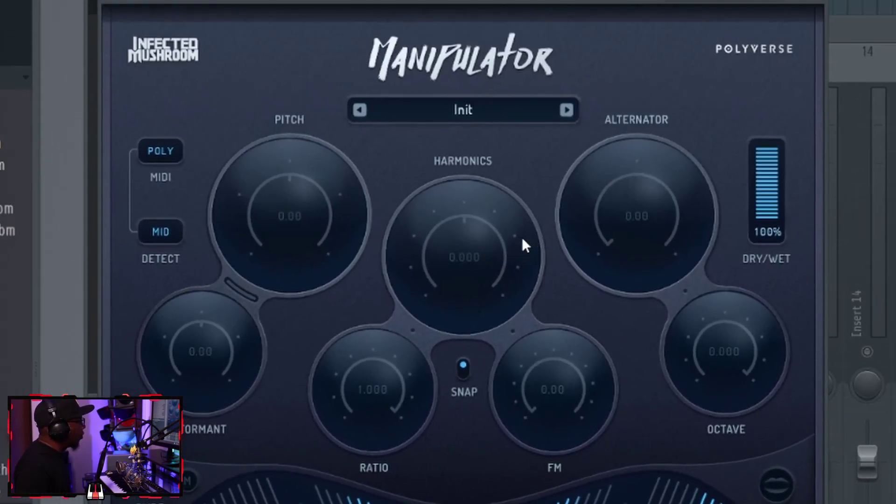
pyautogui.moveTo(204, 355); pyautogui.dragTo(208, 333)
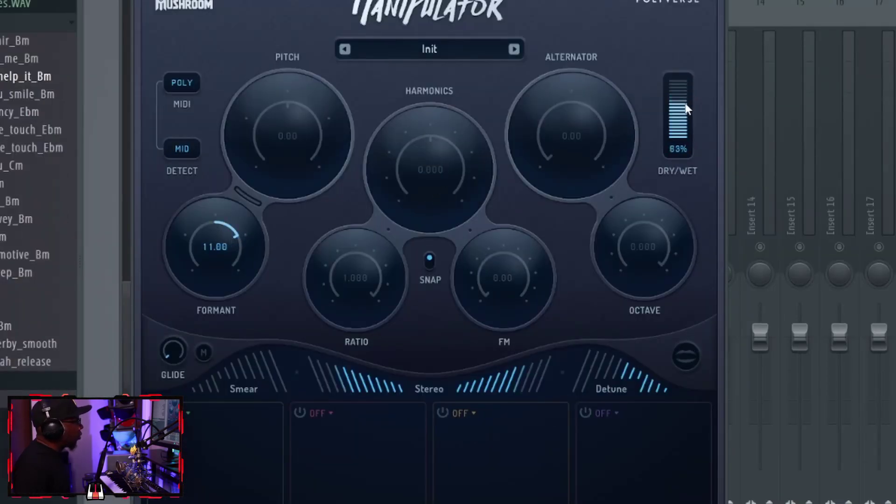
pyautogui.moveTo(687, 107); pyautogui.dragTo(690, 109)
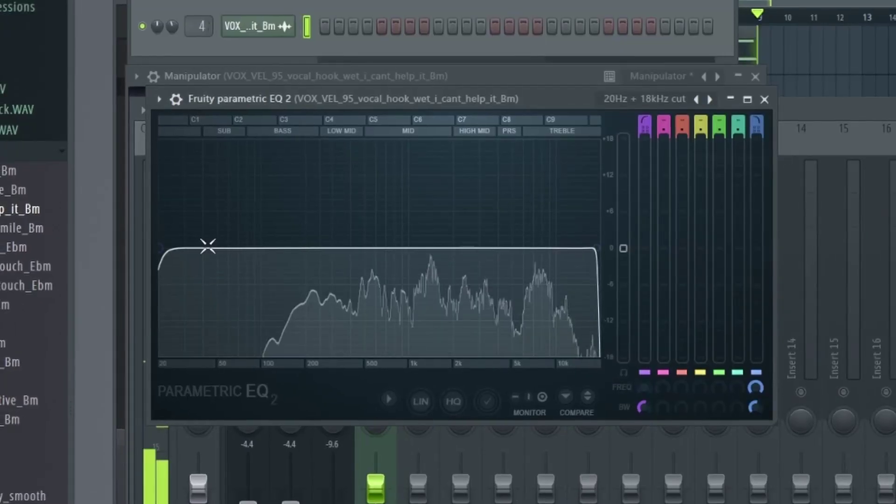
pyautogui.moveTo(184, 246); pyautogui.dragTo(371, 241)
pyautogui.moveTo(599, 242); pyautogui.dragTo(516, 241)
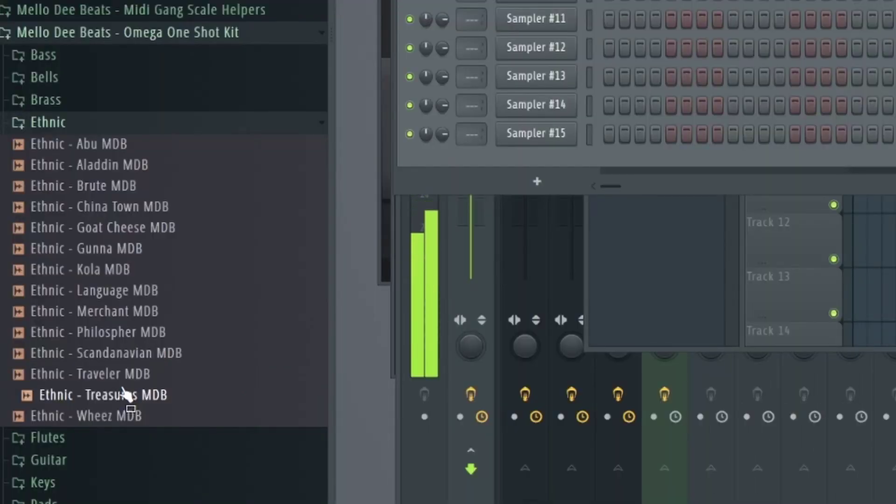
# - Play the Ethnic - Treasures MDB melody over the chords
pyautogui.click(180, 9)
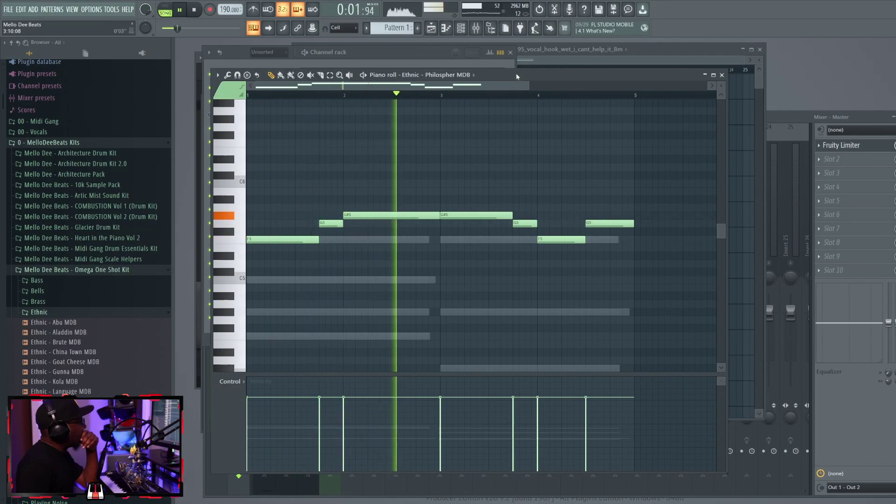
# - In the maximized piano roll, shift all Philospher MDB melody notes slightly later, audition, then deselect
pyautogui.doubleClick(516, 74)
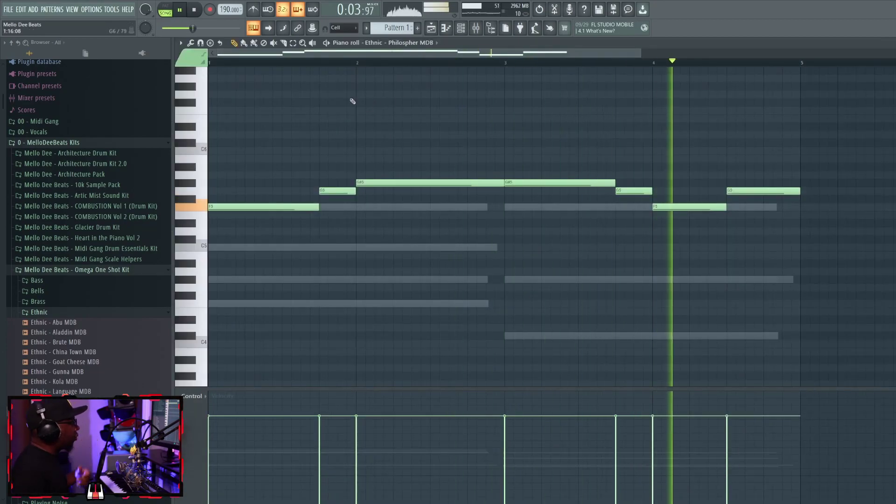
pyautogui.press('space')
pyautogui.hotkey('ctrl', 'a')
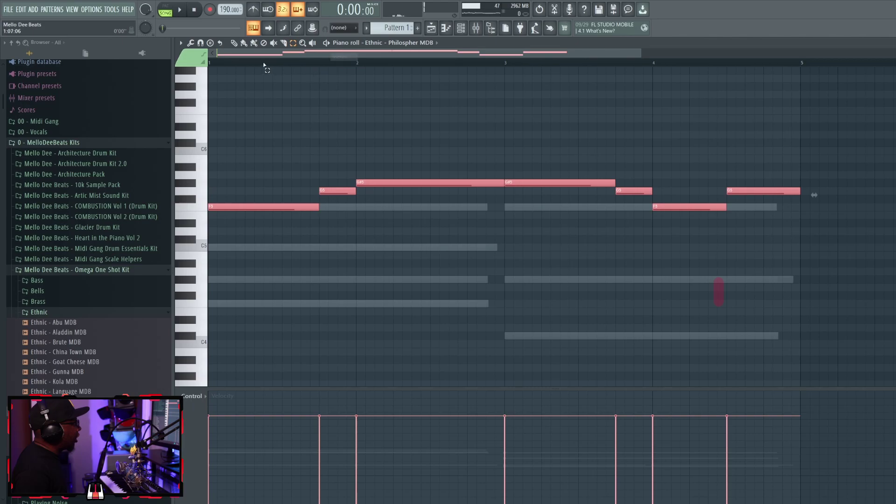
pyautogui.moveTo(228, 207); pyautogui.dragTo(230, 207)
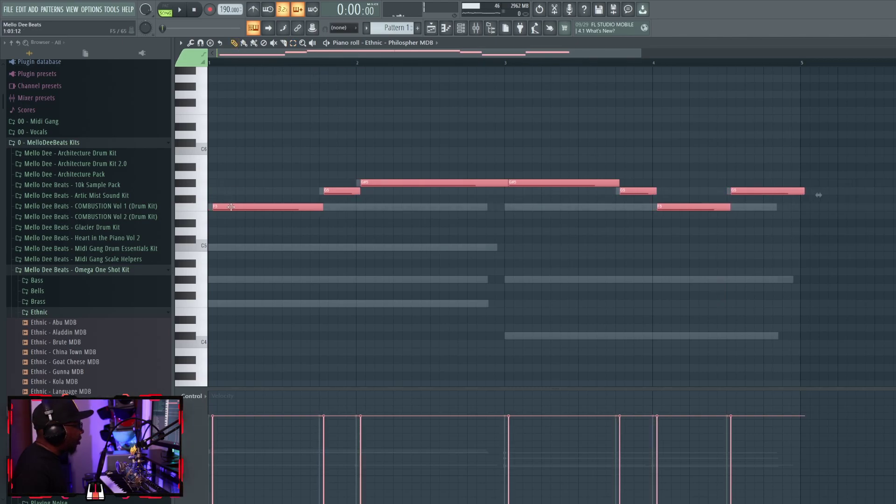
pyautogui.press('space')
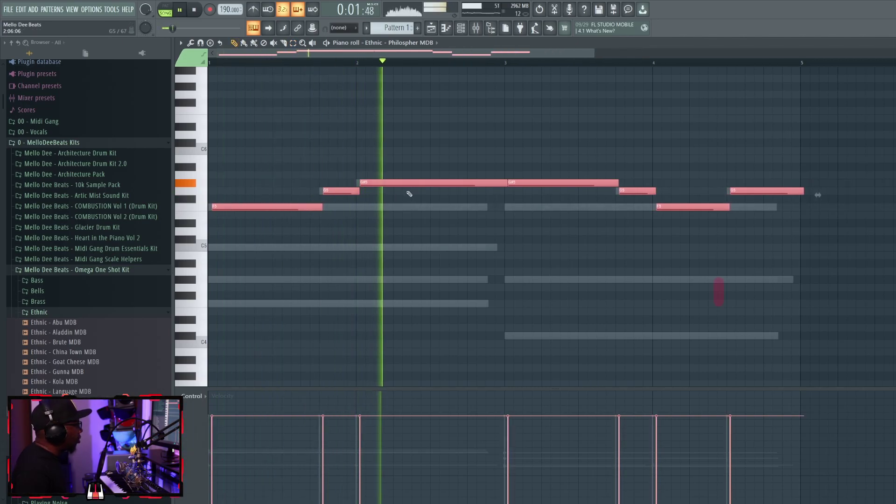
pyautogui.press('space')
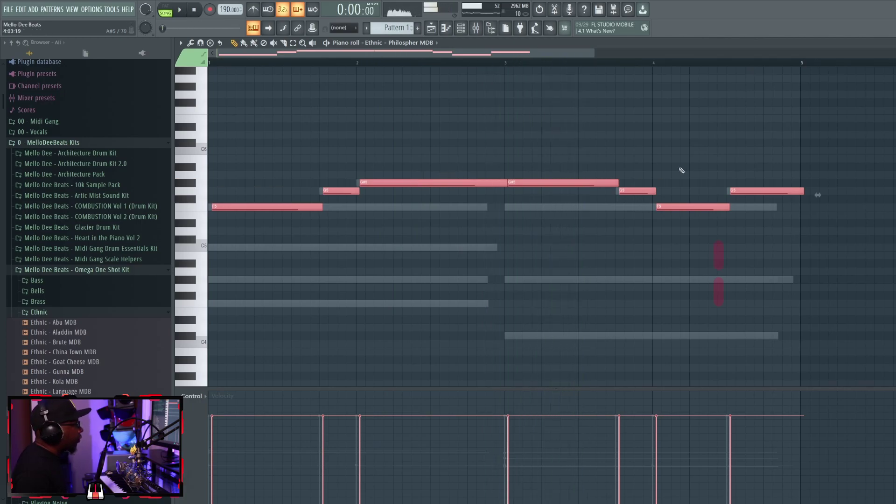
pyautogui.hotkey('ctrl', 'd')
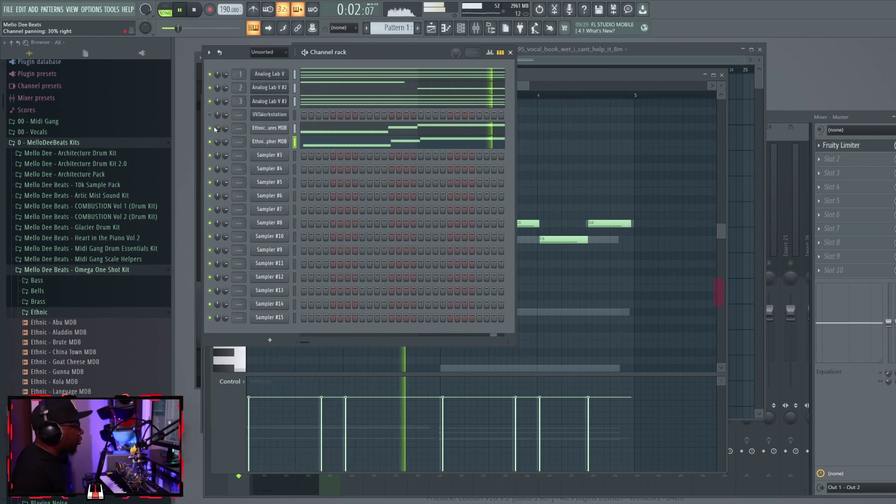
# - Paste the copied melody into UVI Workstation's piano roll and drop it one octave
pyautogui.press('space')
pyautogui.click(269, 114)
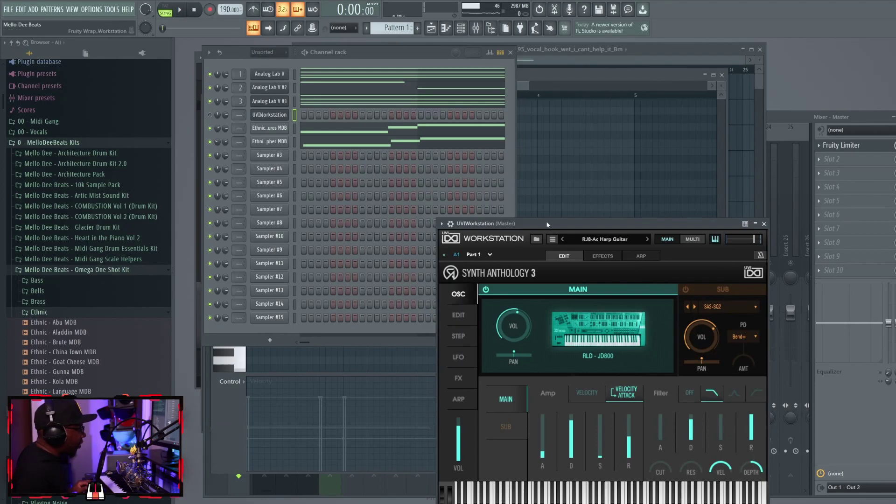
pyautogui.moveTo(548, 225); pyautogui.dragTo(308, 52)
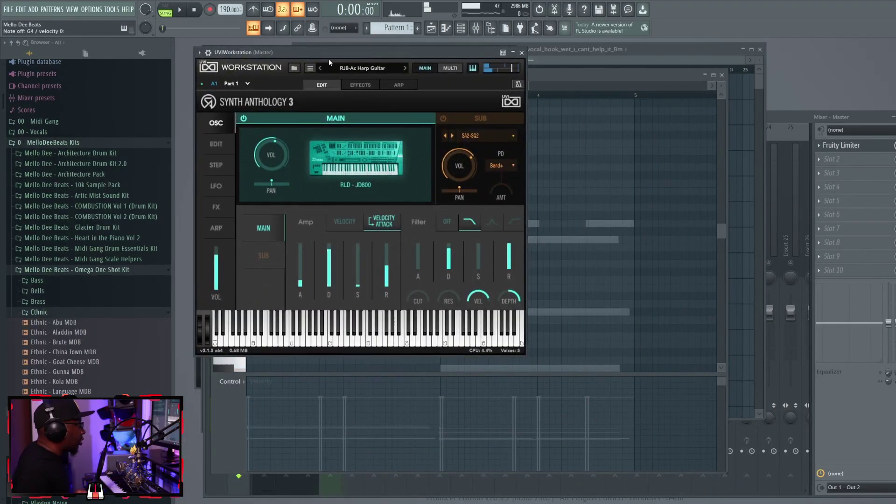
pyautogui.hotkey('ctrl', 'v')
pyautogui.hotkey('ctrl', 'Down')
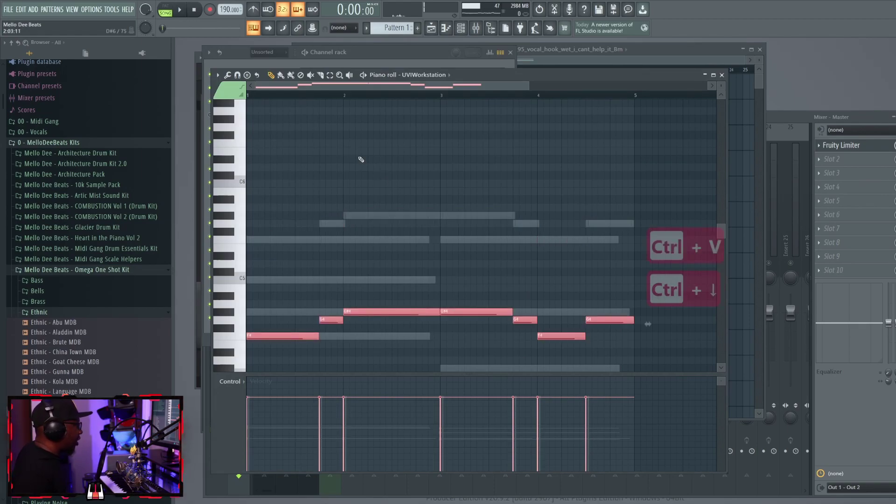
# - Nudge the melody notes slightly later and make the final G4 note slightly shorter
pyautogui.press('Return')
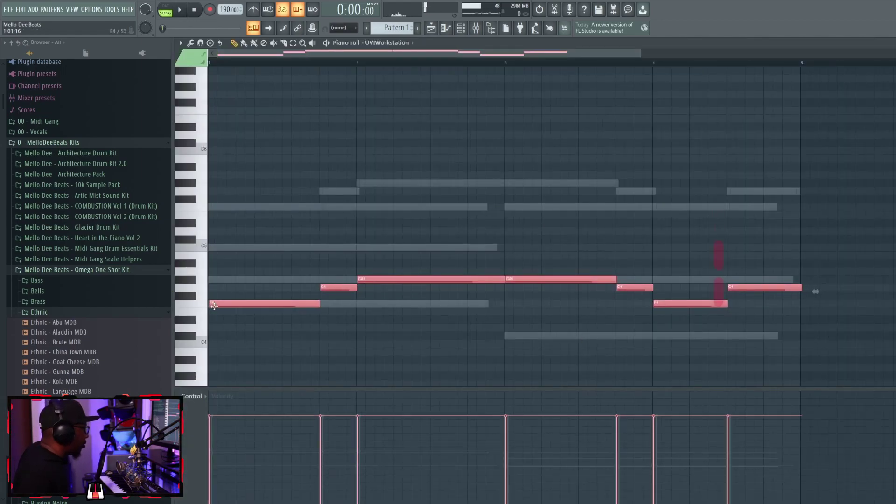
pyautogui.press('space')
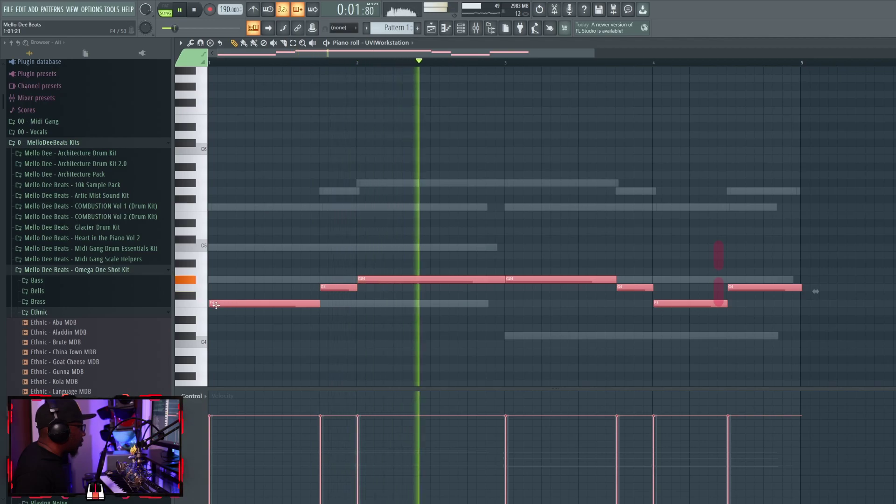
pyautogui.moveTo(216, 305); pyautogui.dragTo(216, 305)
pyautogui.click(516, 248)
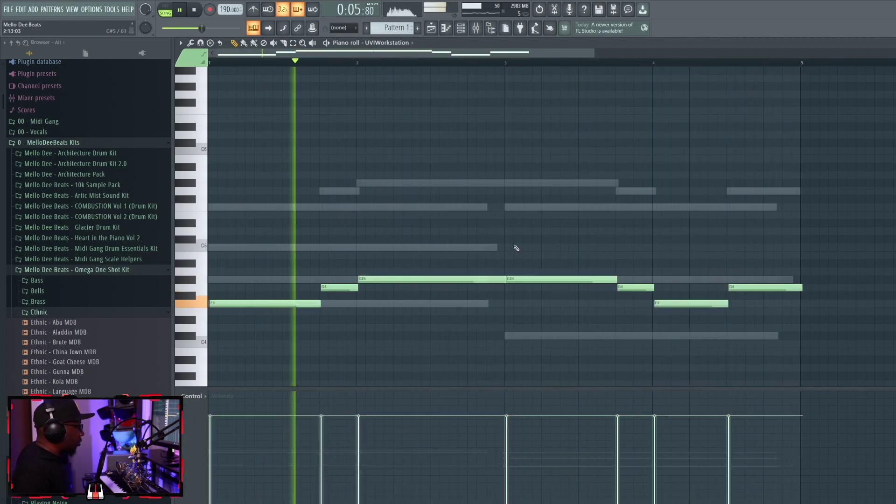
pyautogui.moveTo(801, 287); pyautogui.dragTo(792, 287)
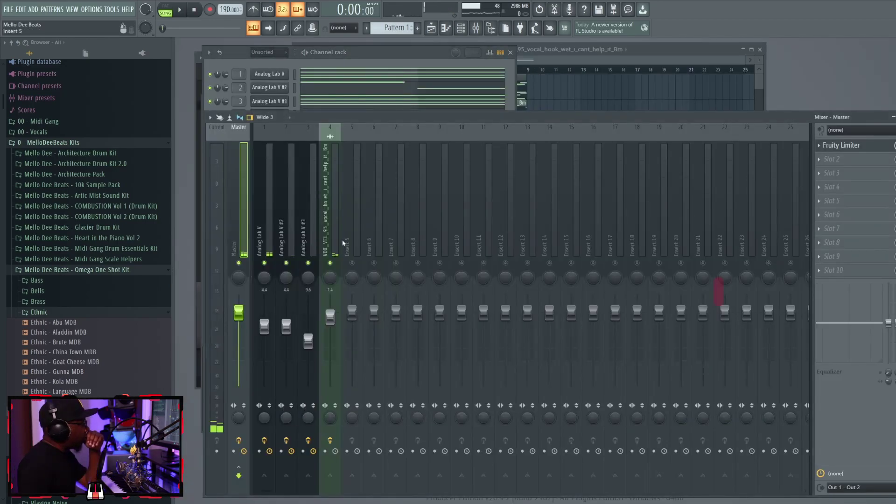
# - Route the Ethnic - Treasures MDB channel to mixer insert 5
pyautogui.rightClick(344, 243)
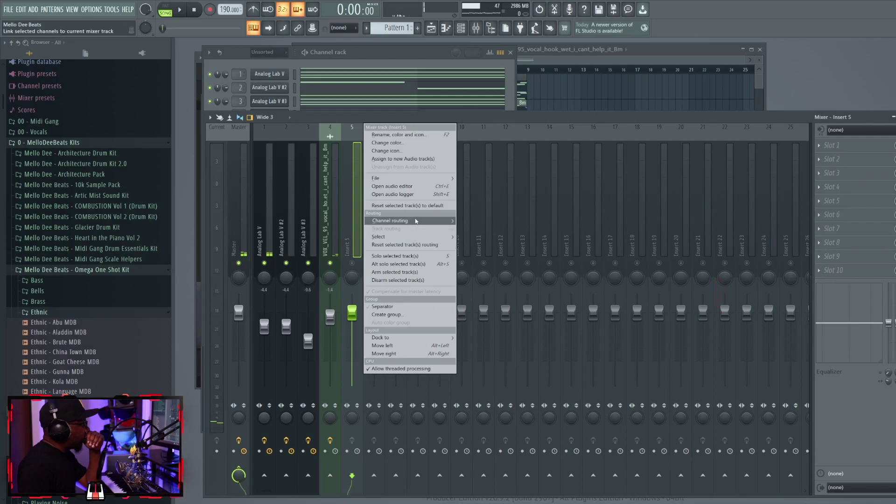
pyautogui.moveTo(417, 220)
pyautogui.click(502, 222)
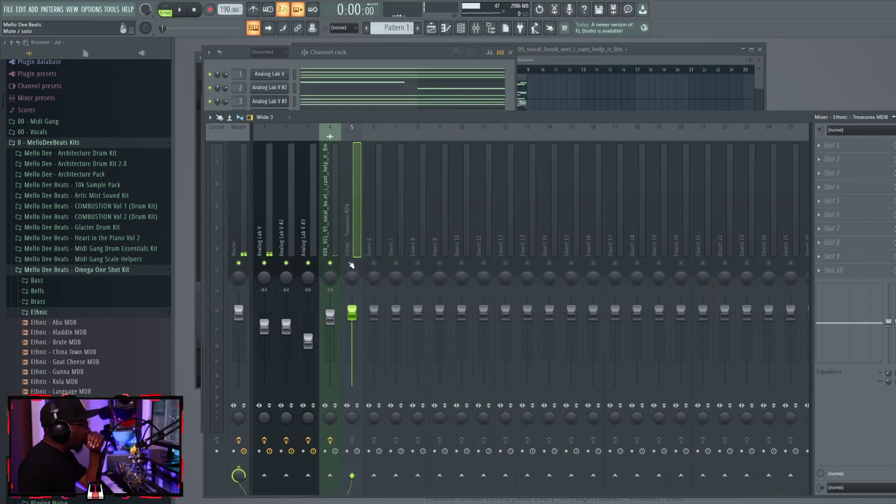
pyautogui.click(280, 68)
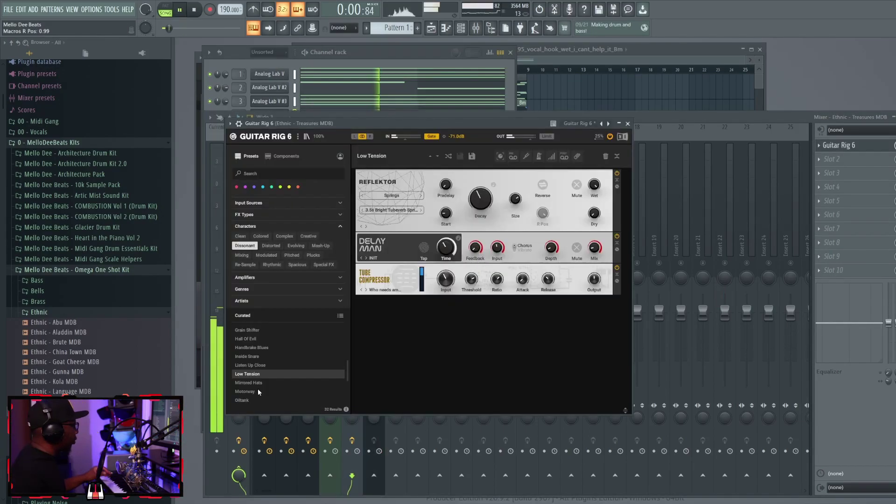
# - Load Guitar Rig's Motorway preset and keep the Mello - Drakeo reverb preset while auditioning
pyautogui.click(257, 390)
pyautogui.press('space')
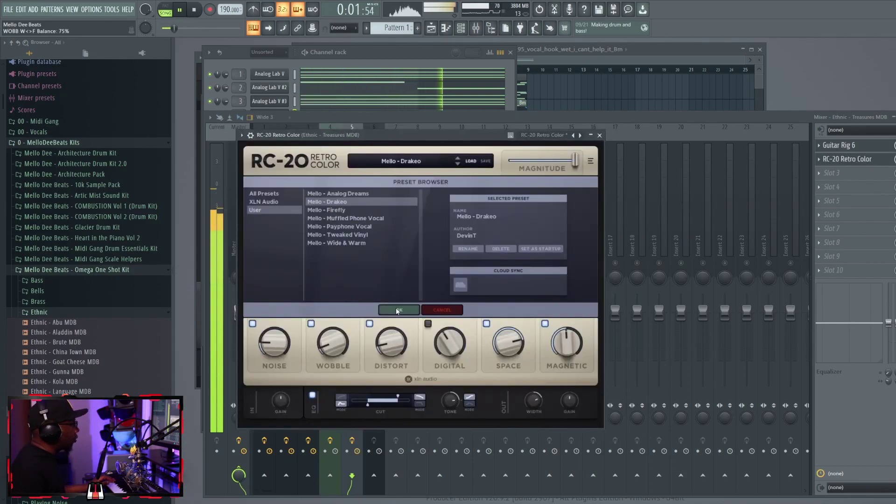
pyautogui.click(398, 311)
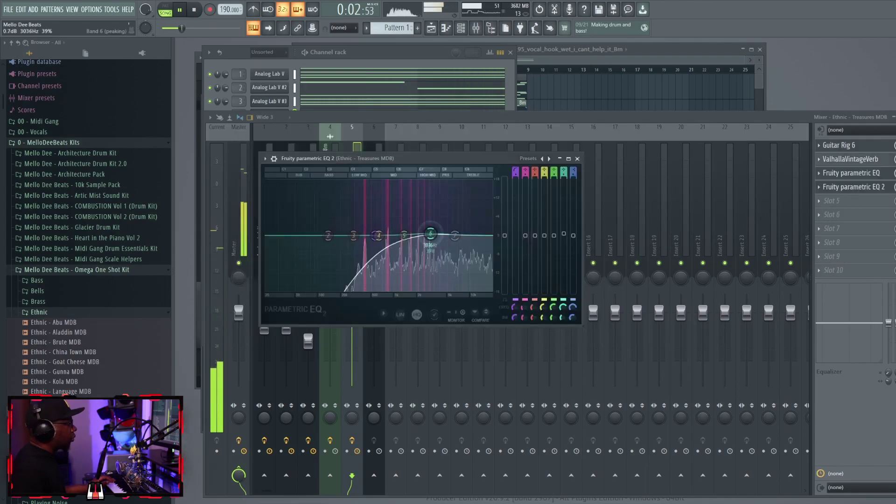
# - Shape the Parametric EQ 2 narrowly: raise band 6, lower band 7's frequency slightly
pyautogui.moveTo(429, 236); pyautogui.dragTo(410, 209)
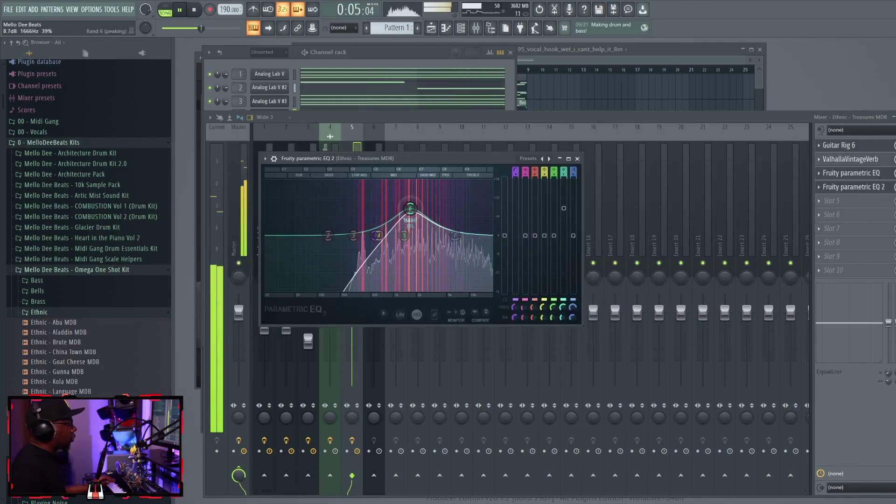
pyautogui.scroll(-2, 454, 236)
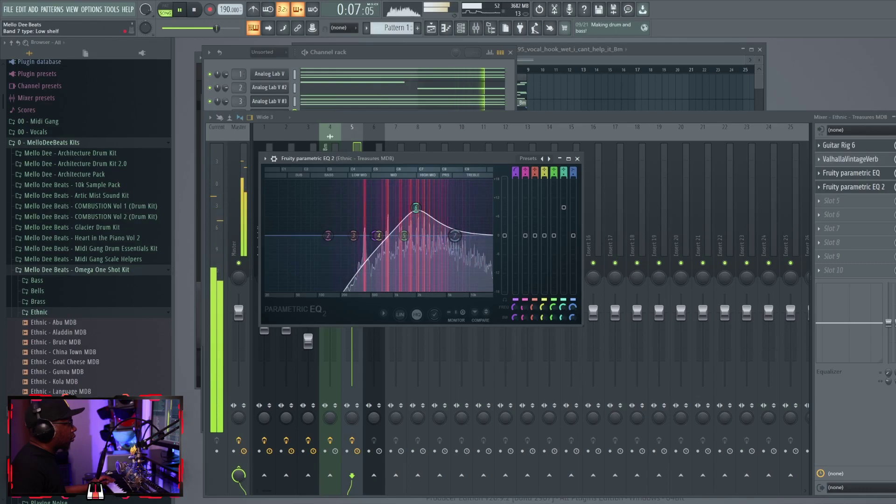
pyautogui.scroll(2, 573, 173)
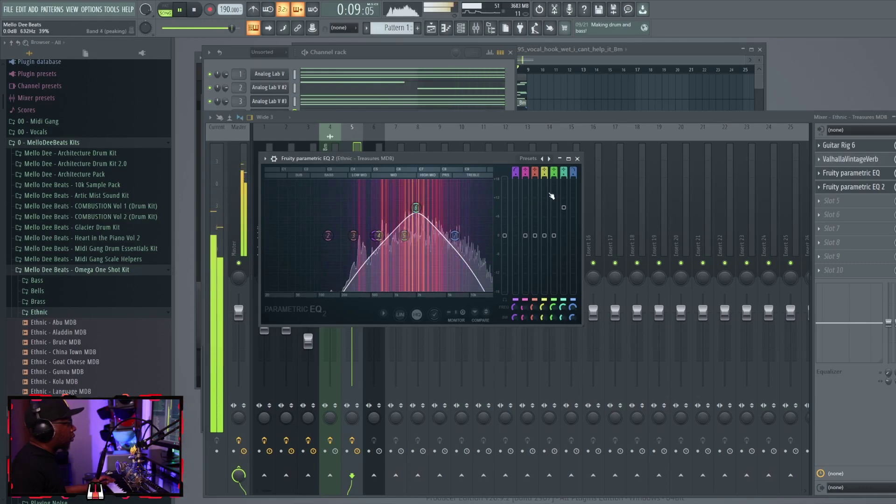
pyautogui.scroll(1, 573, 174)
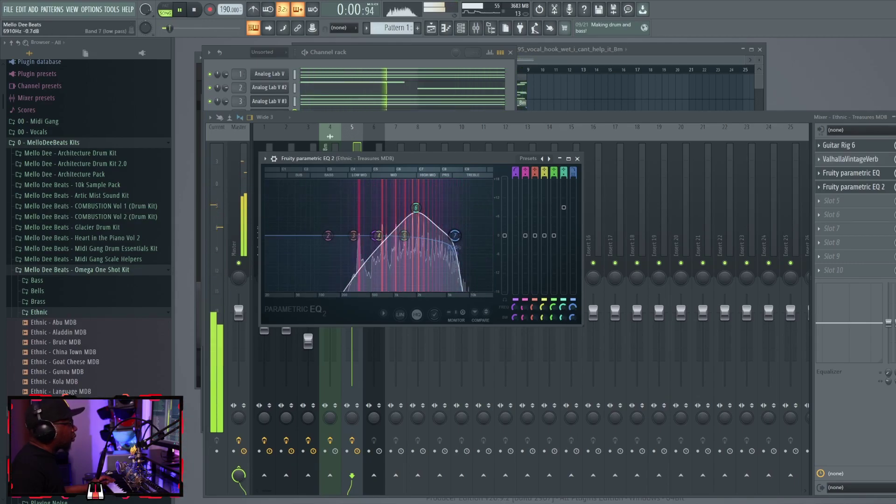
pyautogui.moveTo(454, 236); pyautogui.dragTo(451, 235)
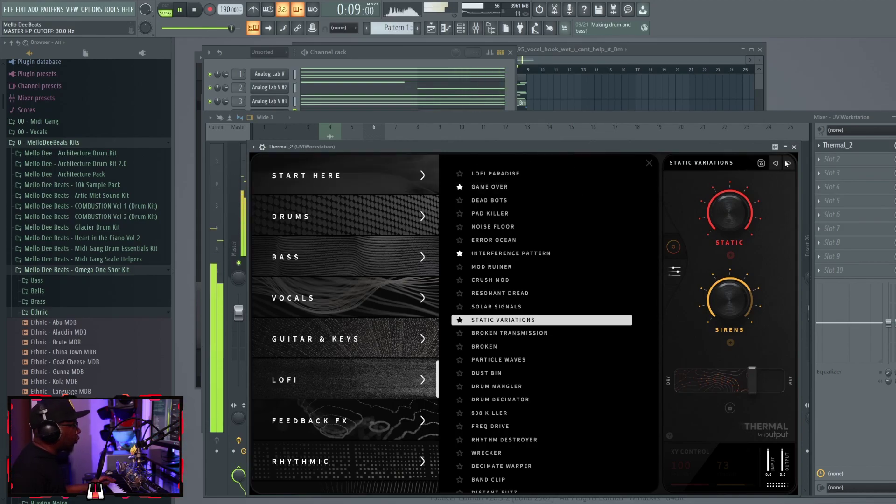
# - Close Thermal, arm inserts 1–5 for recording, and render them to separate WAV stems
pyautogui.click(794, 147)
pyautogui.press('space')
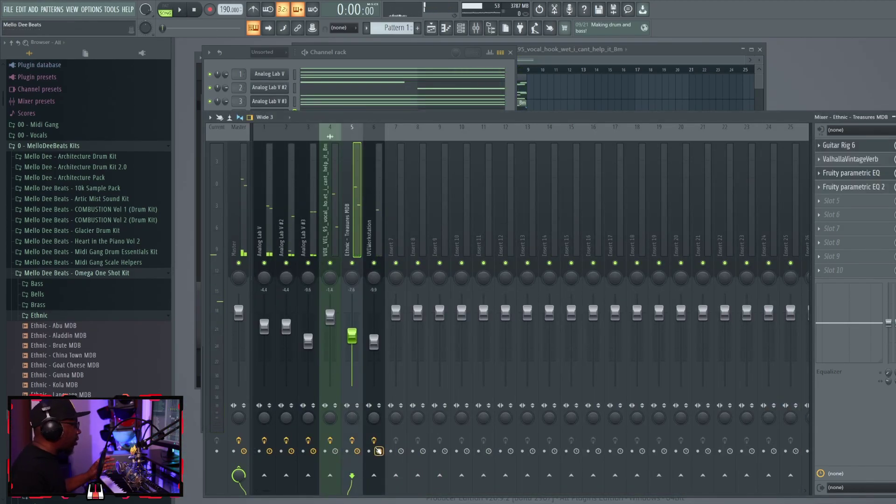
pyautogui.click(346, 451)
pyautogui.click(325, 451)
pyautogui.click(303, 452)
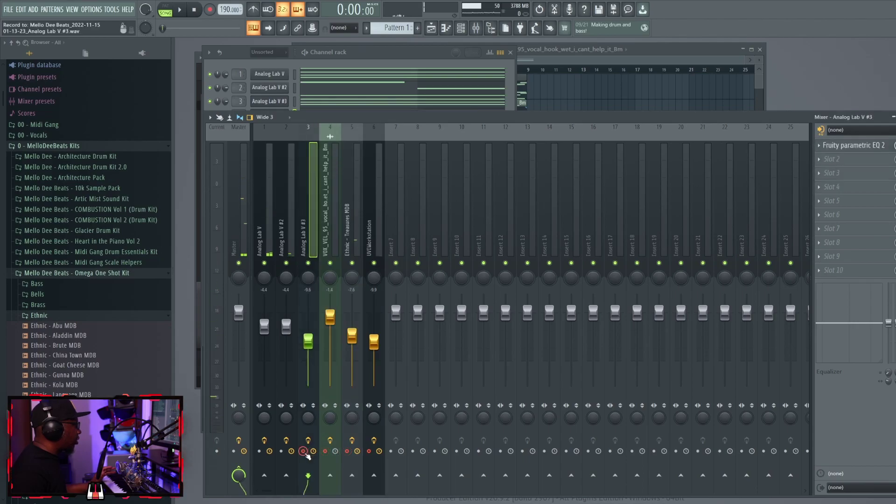
pyautogui.click(281, 452)
pyautogui.click(259, 452)
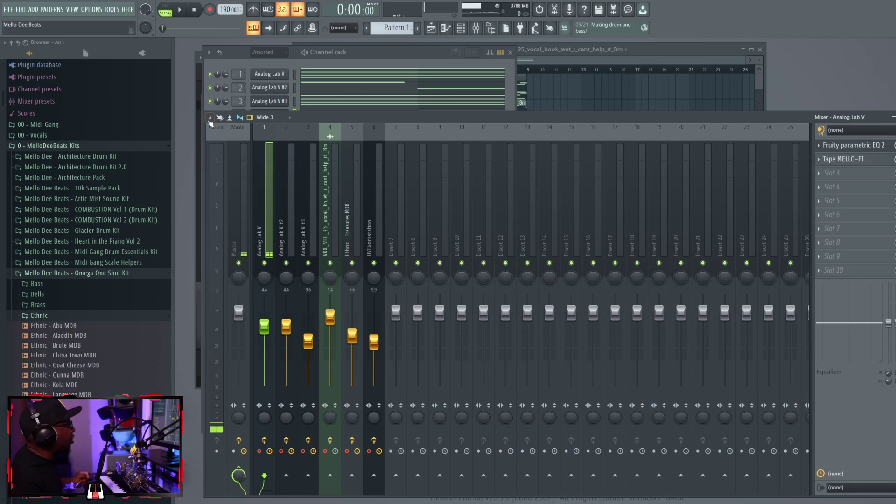
pyautogui.click(210, 118)
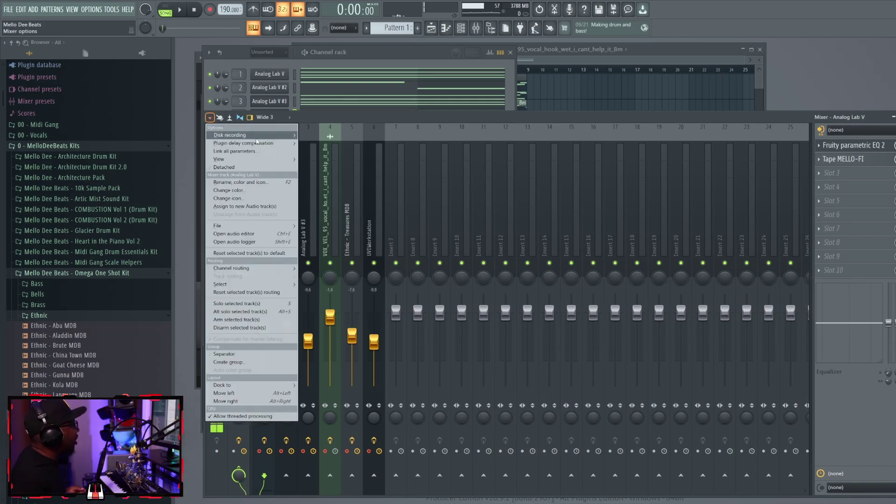
pyautogui.click(326, 140)
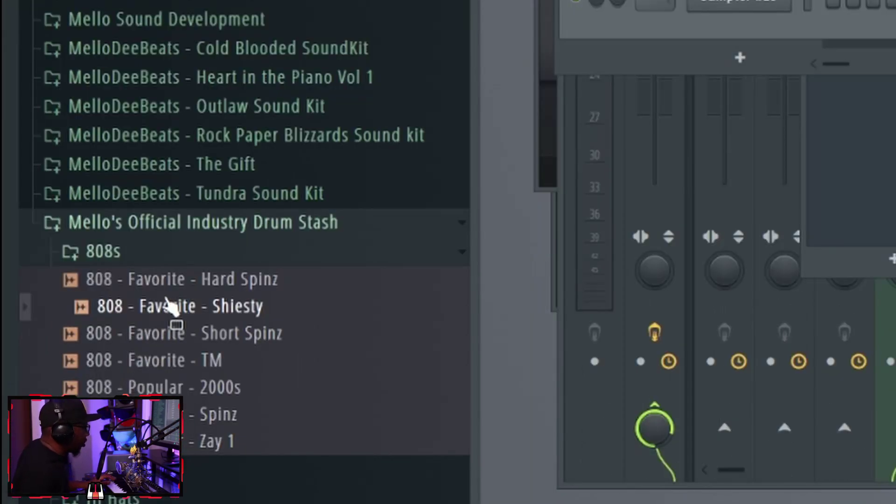
# - Load the Shiesty 808 preset, paste its notes further along, and delete the extra high note
pyautogui.moveTo(166, 297); pyautogui.dragTo(185, 305)
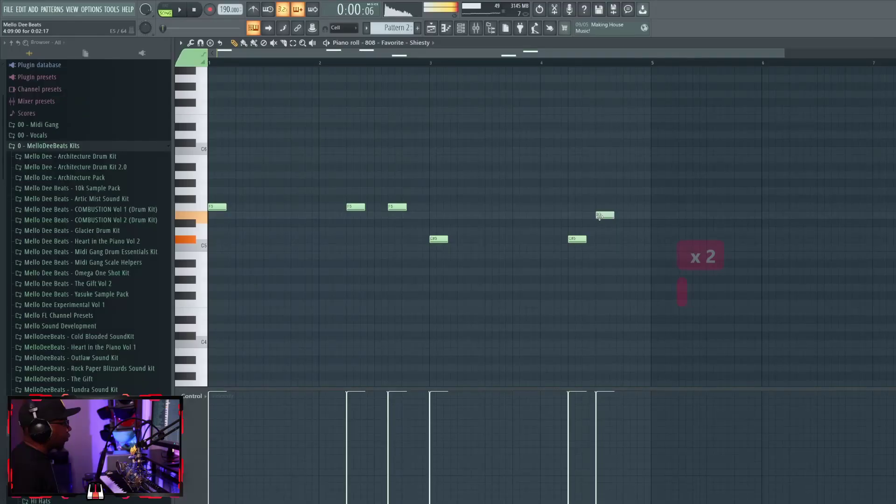
pyautogui.press('space')
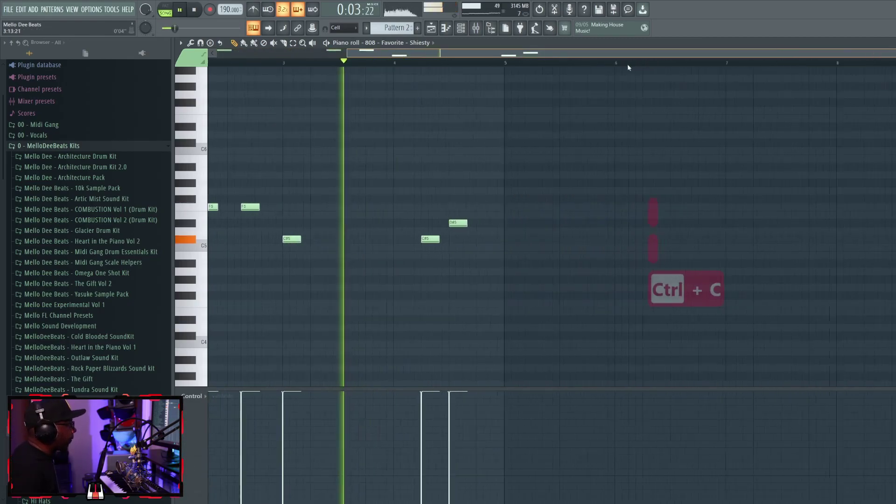
pyautogui.hotkey('ctrl', 'v')
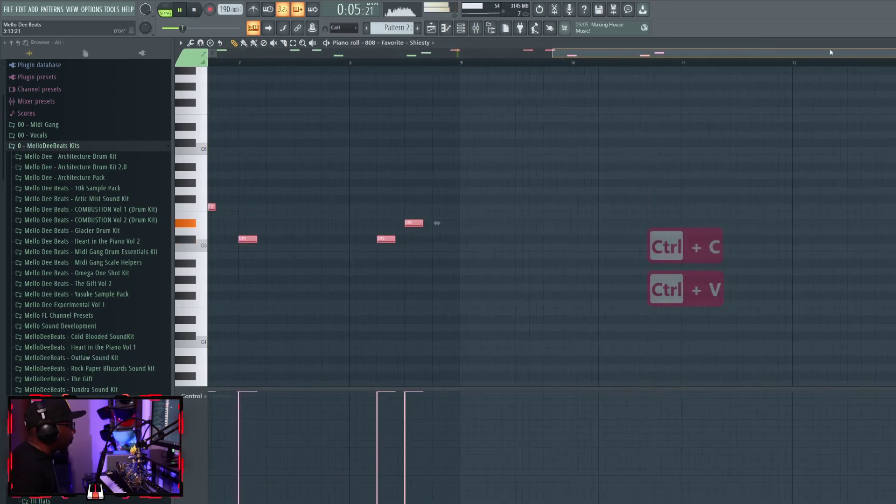
pyautogui.rightClick(608, 223)
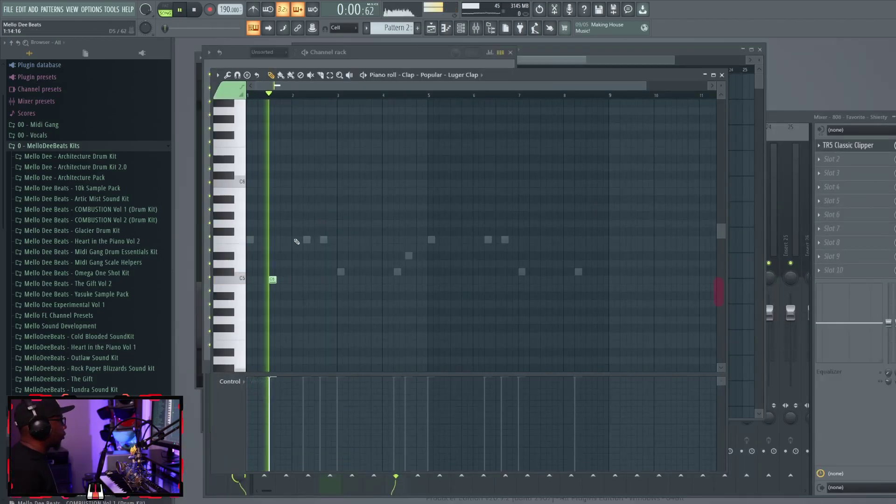
# - Duplicate the C5 clap note with Ctrl+B to repeat it each bar, previewing the claps
pyautogui.press('space')
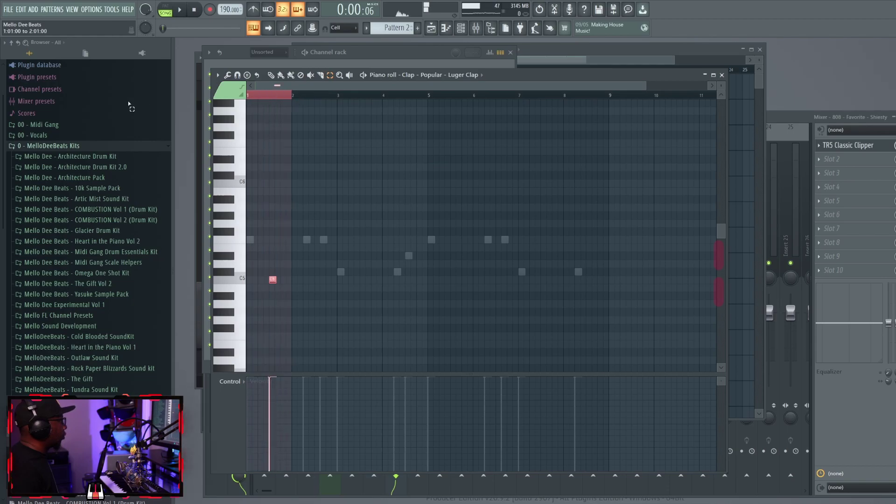
pyautogui.hotkey('ctrl', 'b')
pyautogui.hotkey('ctrl', 'b')
pyautogui.hotkey('ctrl', 'b')
pyautogui.hotkey('ctrl', 'b')
pyautogui.hotkey('ctrl', 'b')
pyautogui.hotkey('ctrl', 'b')
pyautogui.hotkey('ctrl', 'b')
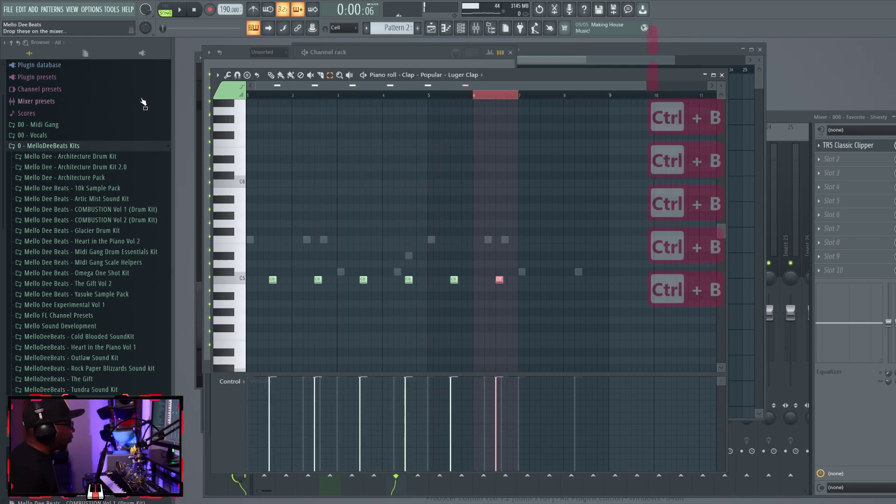
pyautogui.press('space')
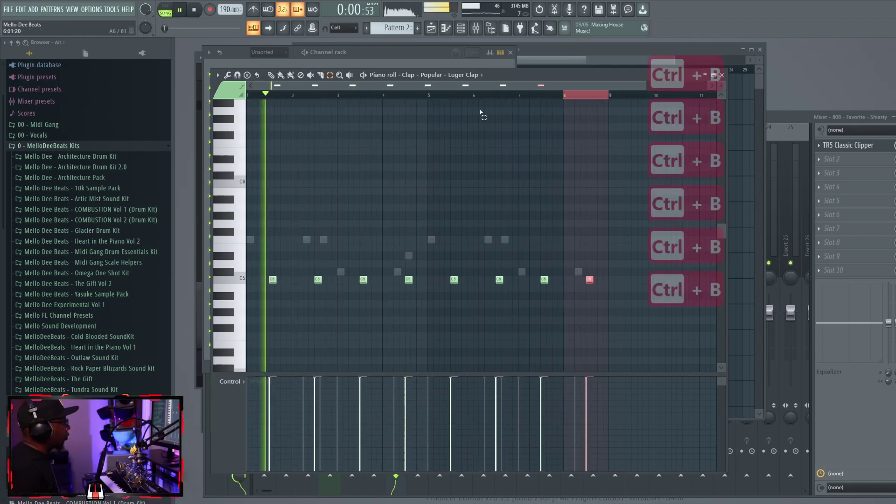
pyautogui.hotkey('ctrl', 'b')
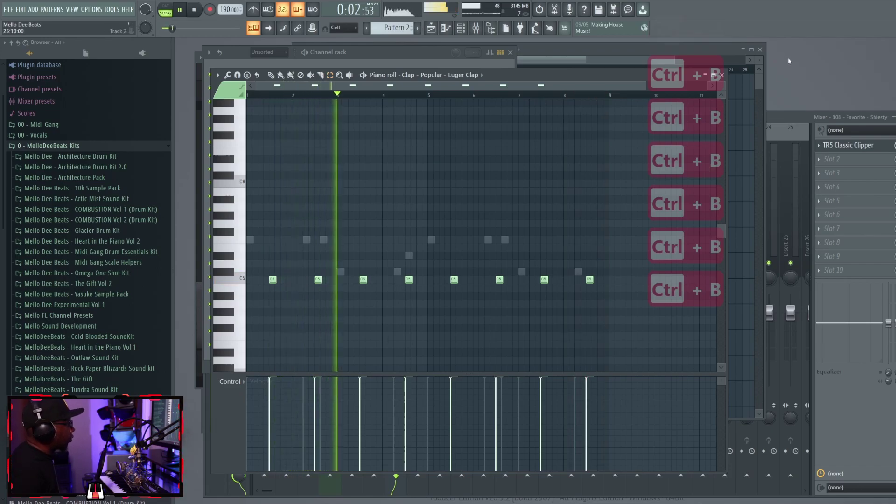
# - Close the Luger Clap piano roll and reopen the clap notes for editing
pyautogui.click(722, 75)
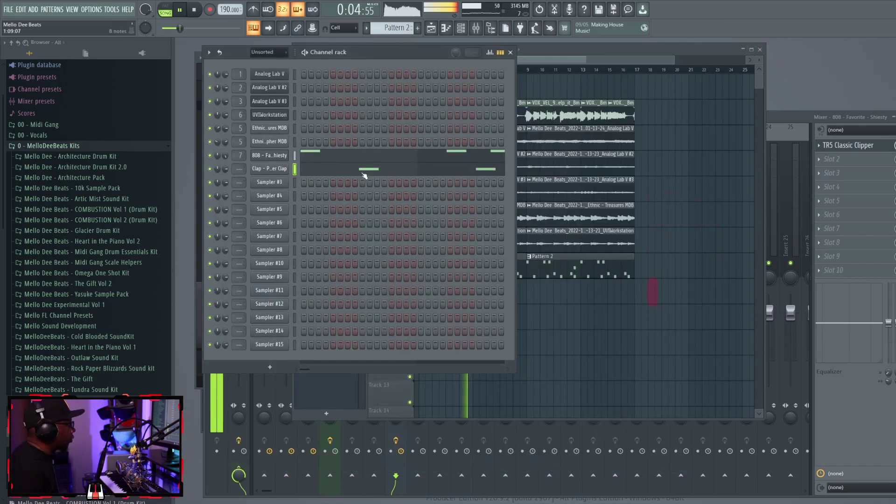
pyautogui.click(364, 175)
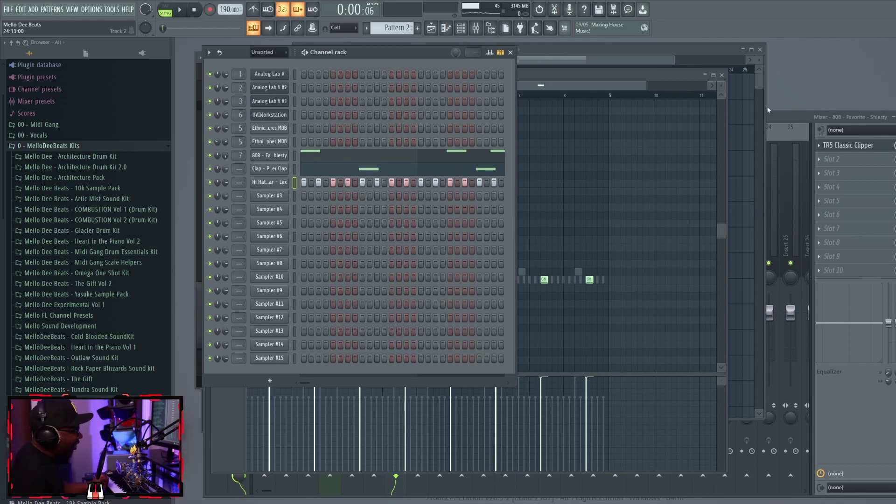
# - Set the Analog Lab V #2 clip's time-stretching mode to Stretch
pyautogui.click(621, 59)
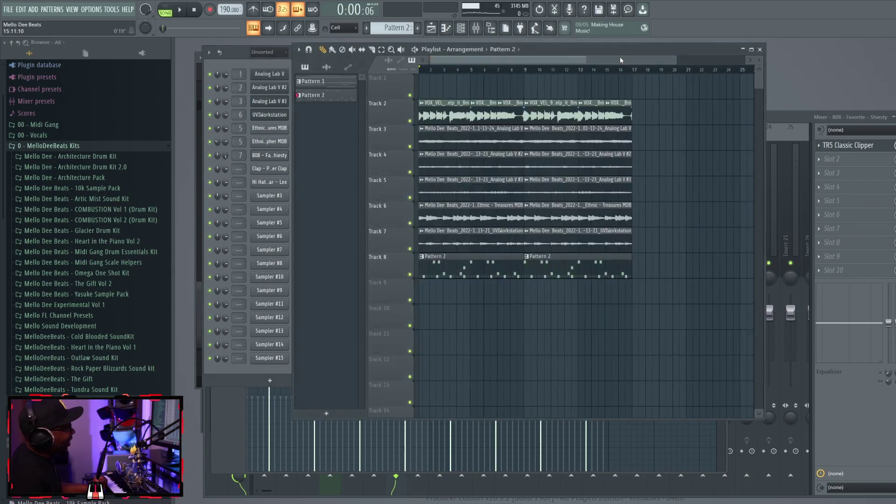
pyautogui.moveTo(593, 60); pyautogui.dragTo(589, 60)
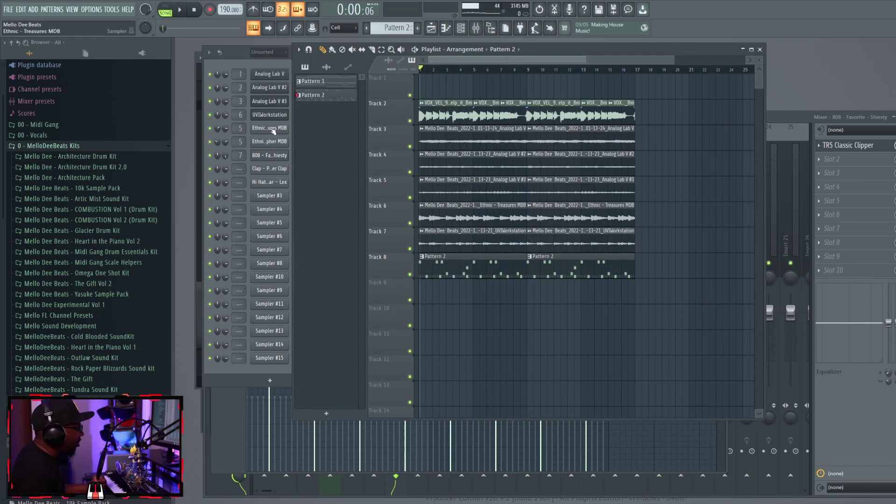
pyautogui.click(269, 398)
pyautogui.click(402, 134)
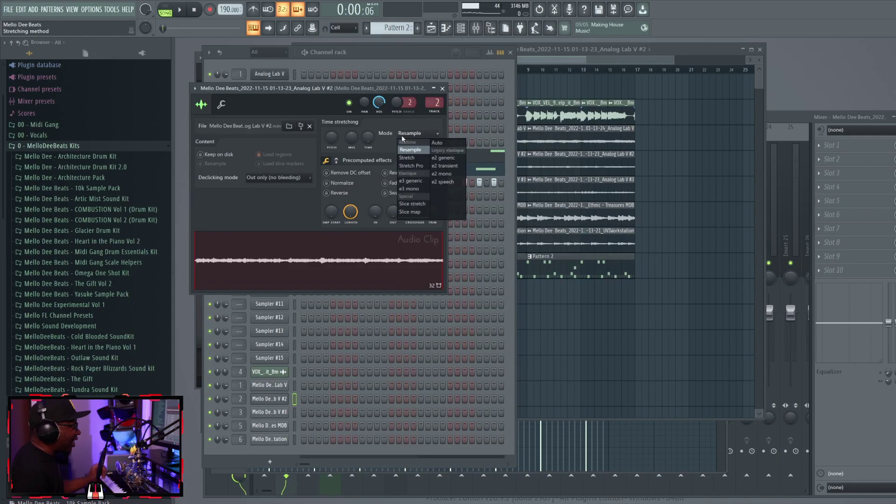
pyautogui.click(408, 159)
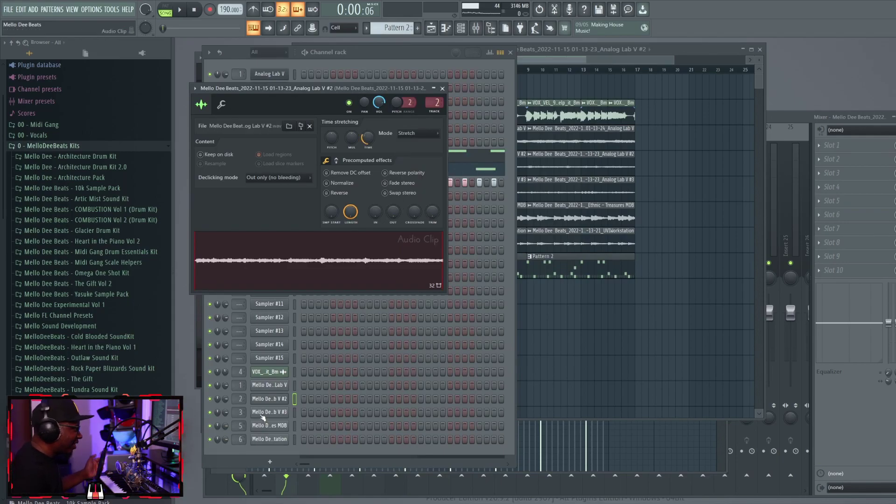
# - Open the VOX_VEL_95 vocal clip settings and preview the arrangement and channel rack playback
pyautogui.doubleClick(553, 105)
pyautogui.press('space')
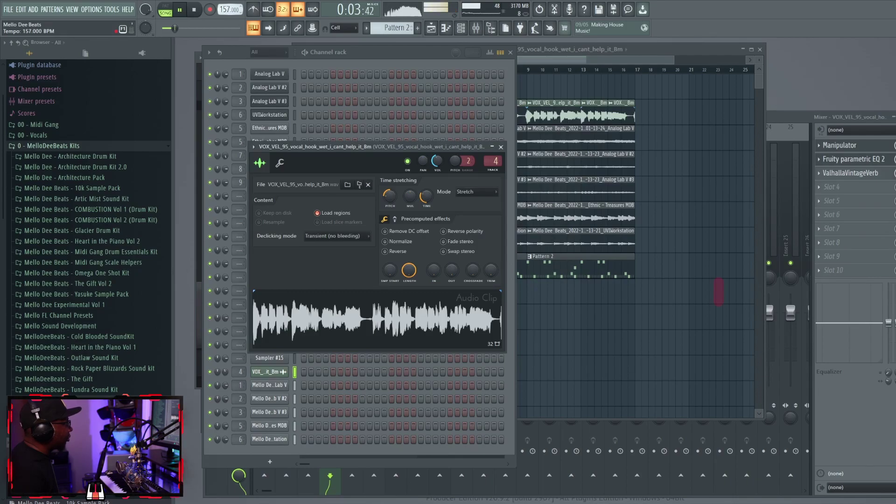
pyautogui.press('F5')
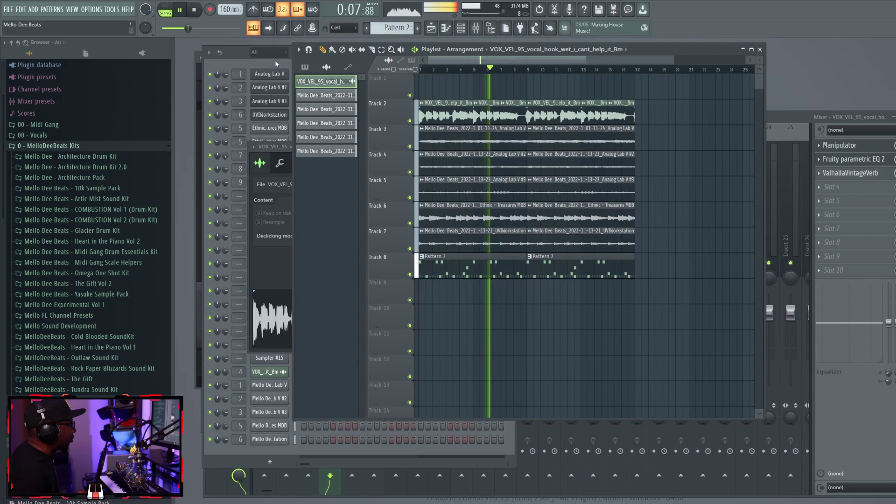
pyautogui.press('F6')
pyautogui.press('space')
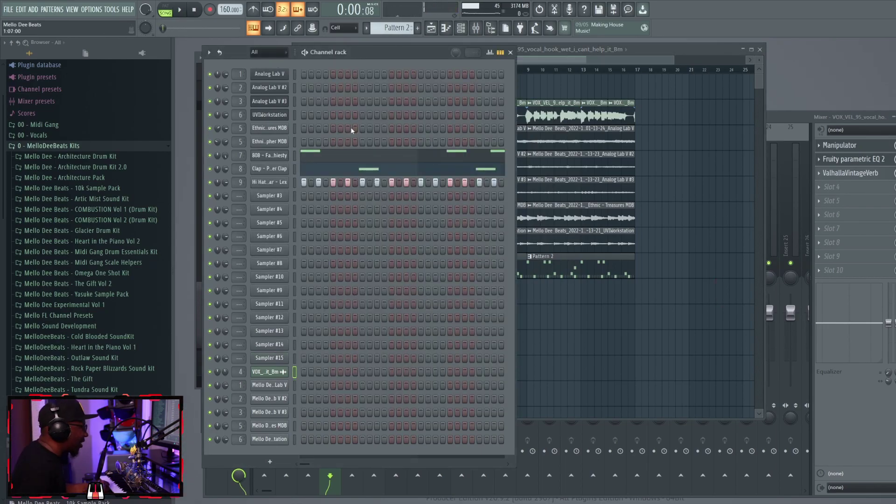
# - Open the Hi Hat channel's piano roll and play back the hi-hat line
pyautogui.rightClick(290, 182)
pyautogui.click(308, 183)
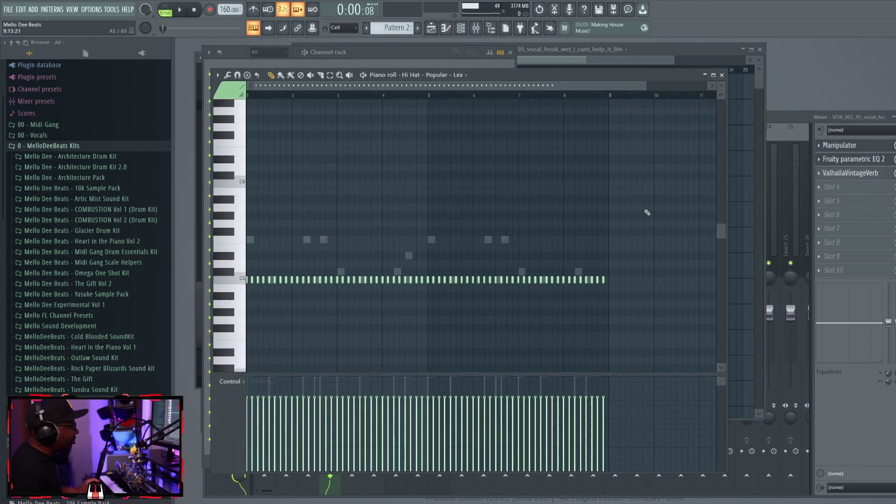
pyautogui.press('space')
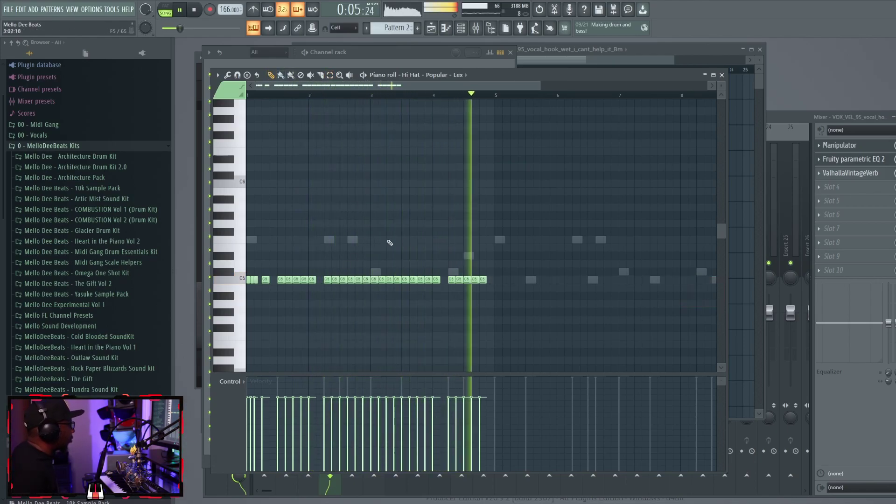
pyautogui.hotkey('ctrl', 'z')
pyautogui.hotkey('ctrl', 'z')
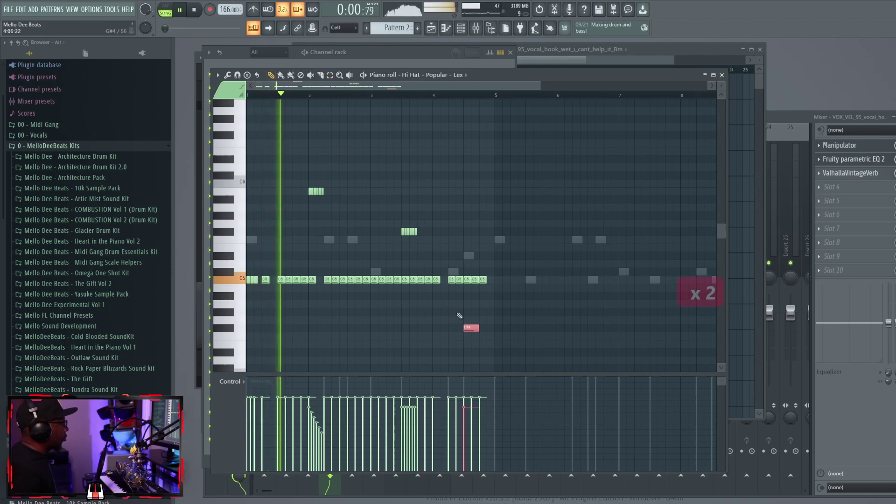
# - Delete the stray F#4 hi-hat note and switch the note event lane to Pan
pyautogui.rightClick(471, 328)
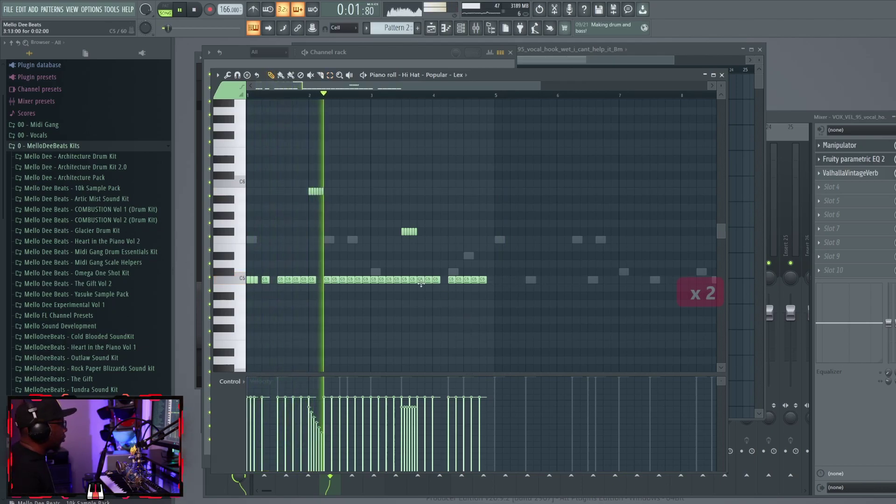
pyautogui.click(222, 384)
pyautogui.click(243, 394)
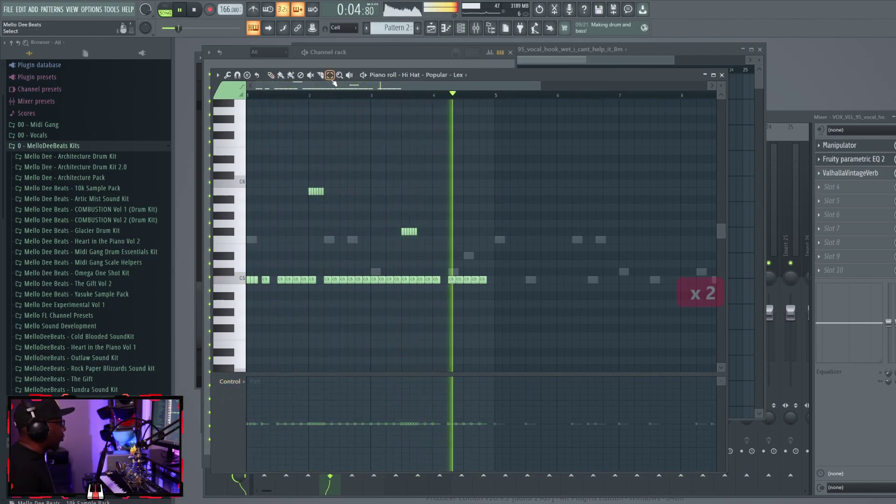
# - Pan the two pitched hi-hat rolls to opposite sides and close the Hi Hat piano roll
pyautogui.moveTo(290, 147); pyautogui.dragTo(431, 261)
pyautogui.press('space')
pyautogui.press('space')
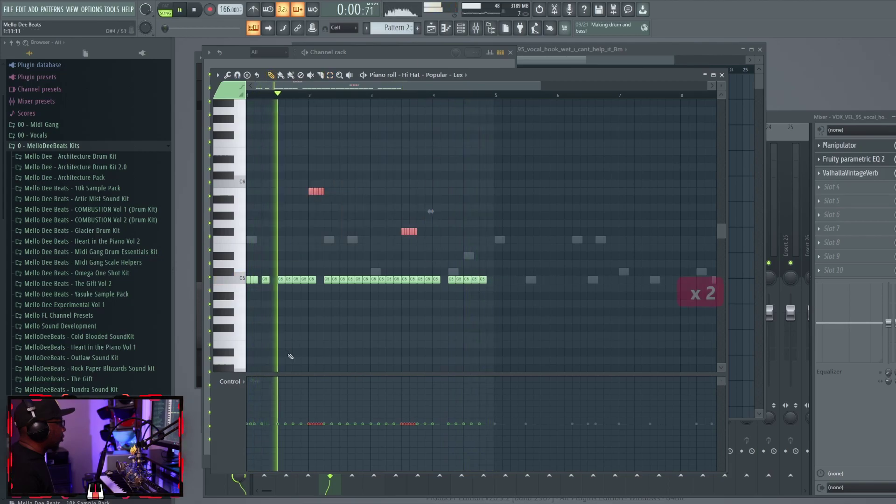
pyautogui.moveTo(310, 414); pyautogui.dragTo(317, 413)
pyautogui.moveTo(404, 423); pyautogui.dragTo(417, 449)
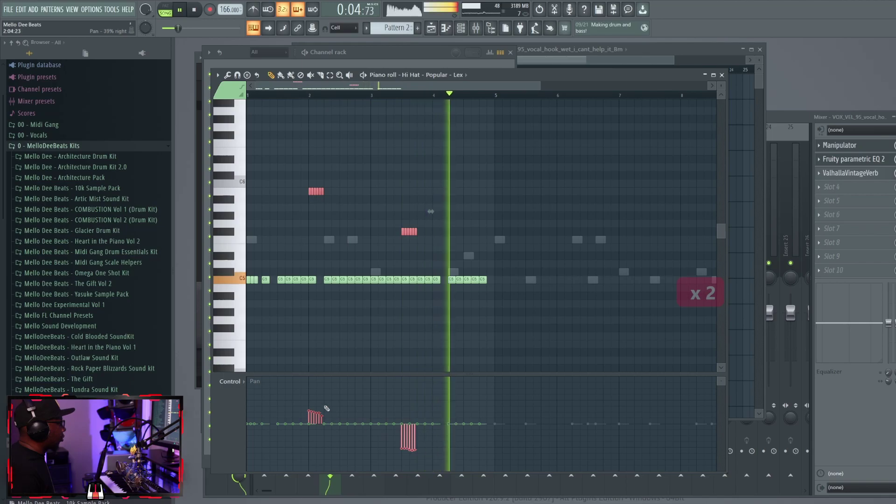
pyautogui.moveTo(326, 409); pyautogui.dragTo(323, 394)
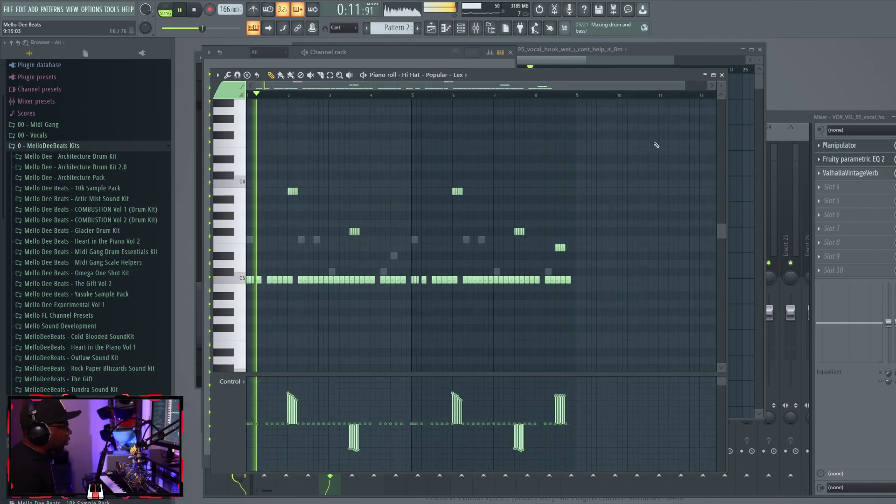
pyautogui.press('F7')
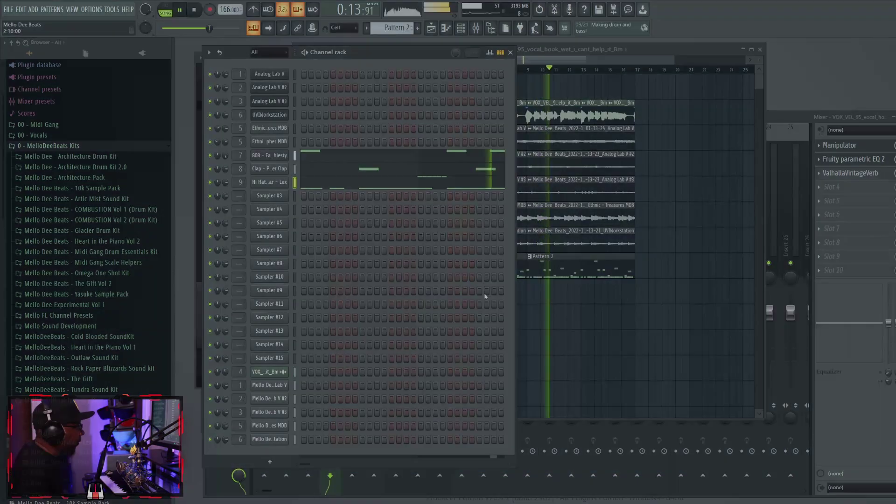